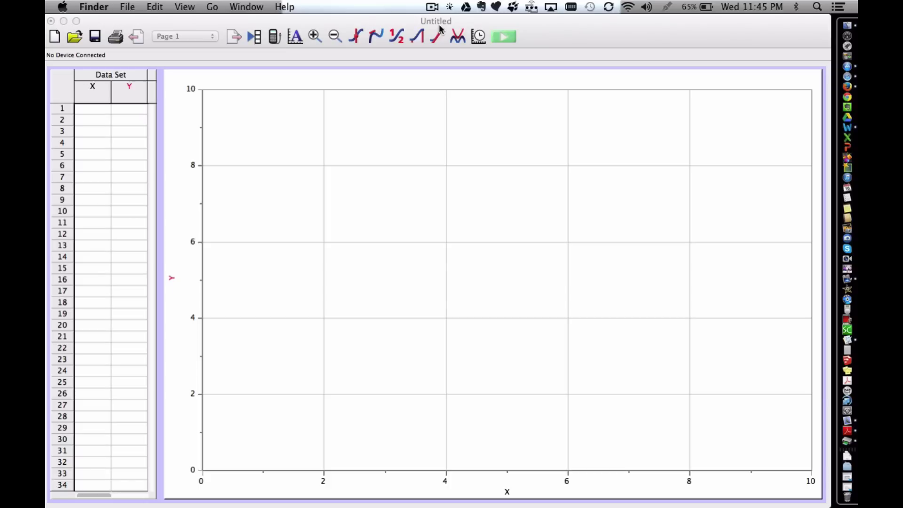
# Insert the movie 'Dillon Straight Jump Clip.mov' from the Desktop into the Logger Pro page
pyautogui.click(394, 71)
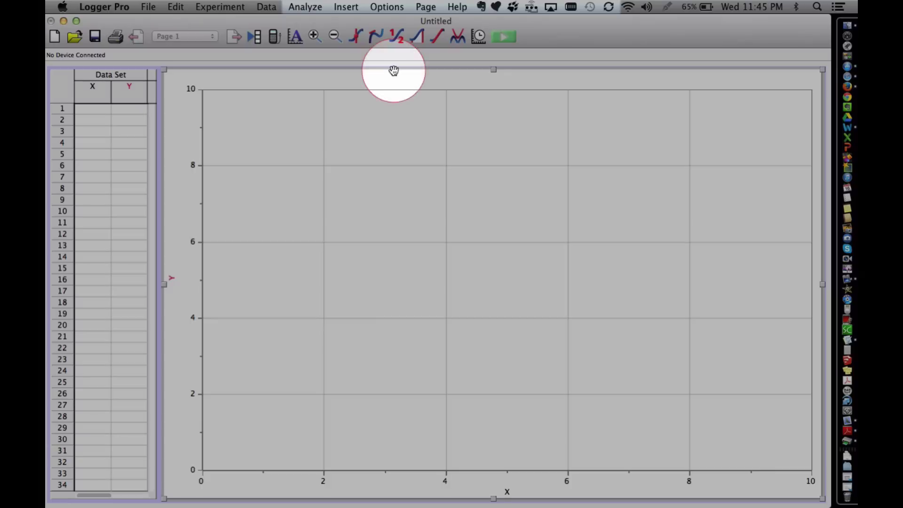
pyautogui.click(350, 7)
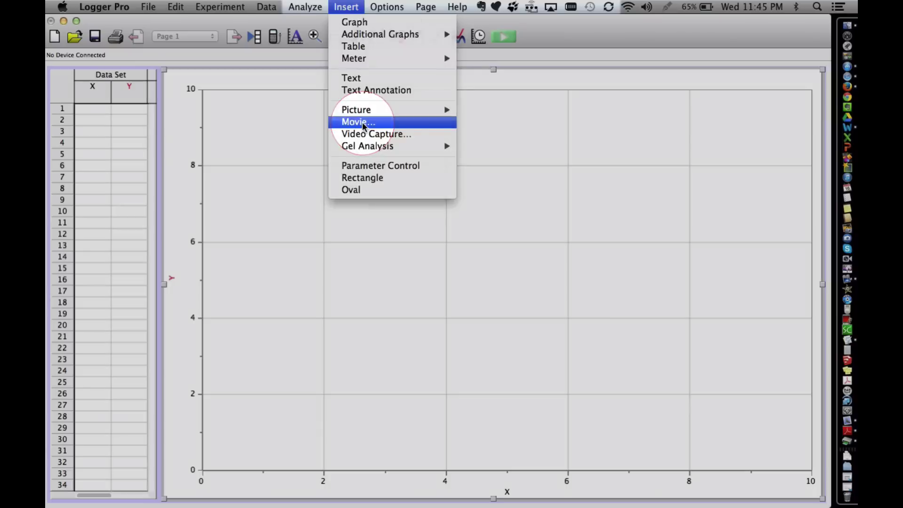
pyautogui.click(365, 122)
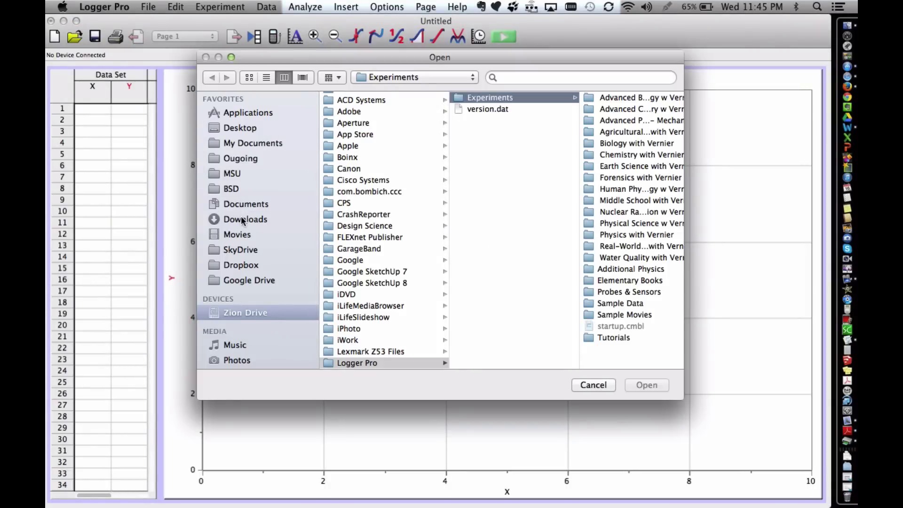
pyautogui.click(239, 127)
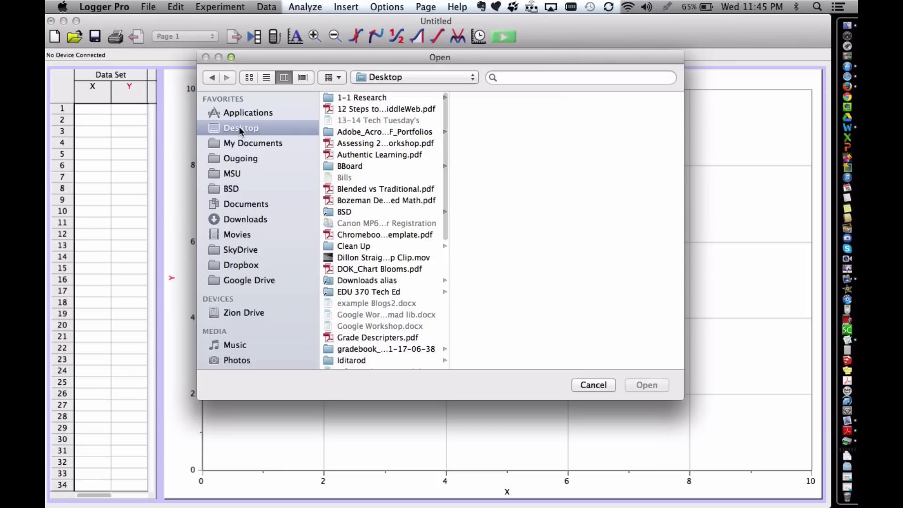
pyautogui.click(362, 257)
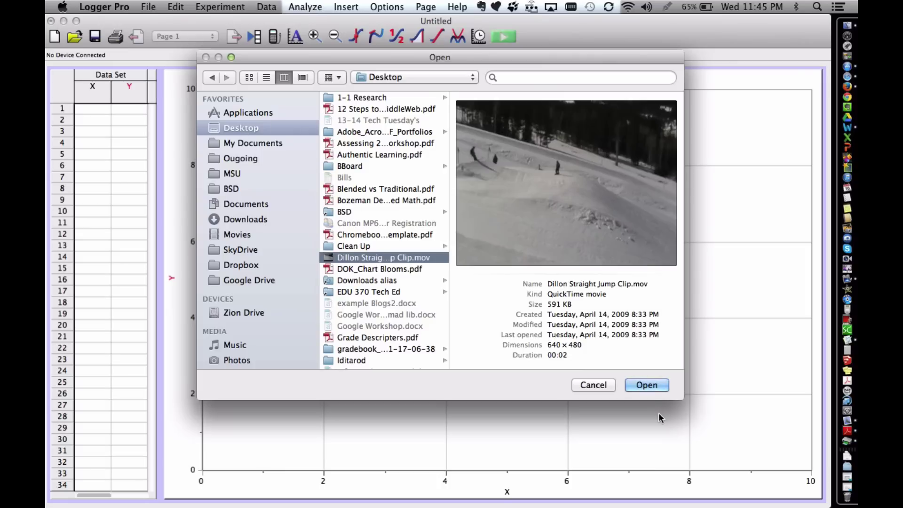
pyautogui.click(646, 386)
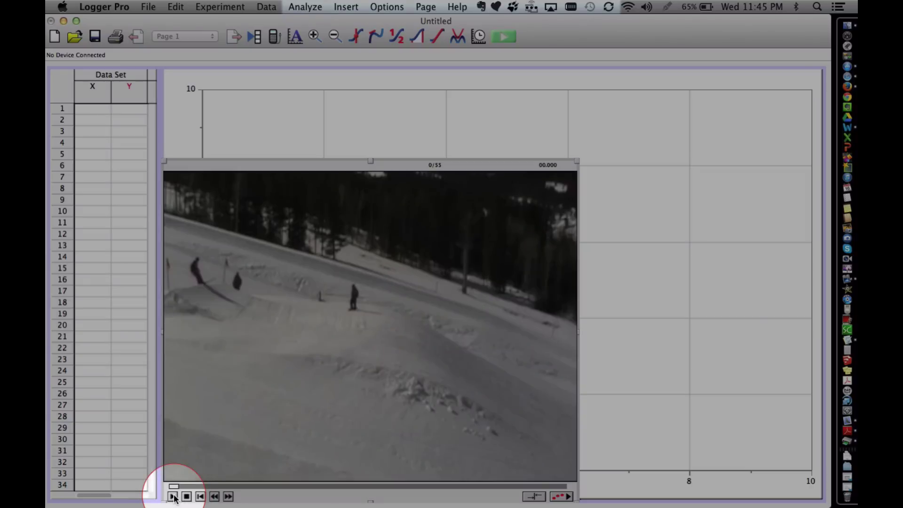
pyautogui.click(173, 497)
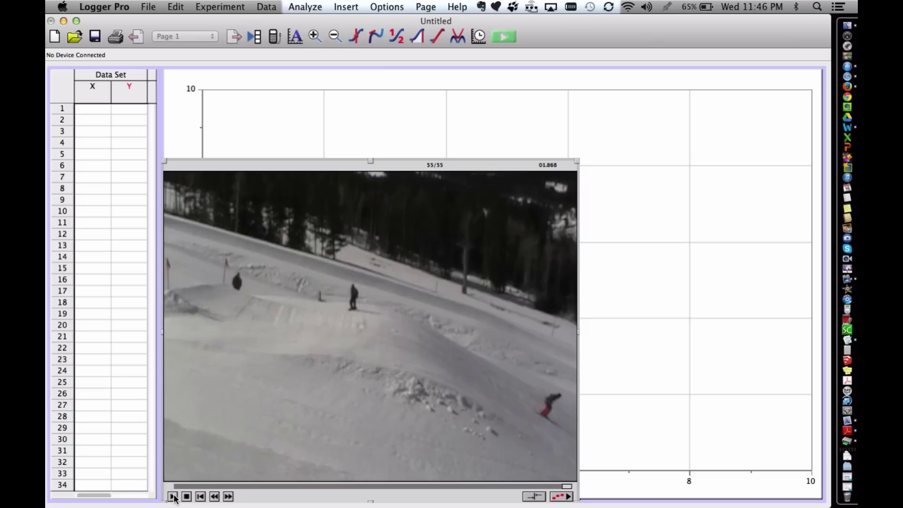
pyautogui.click(173, 497)
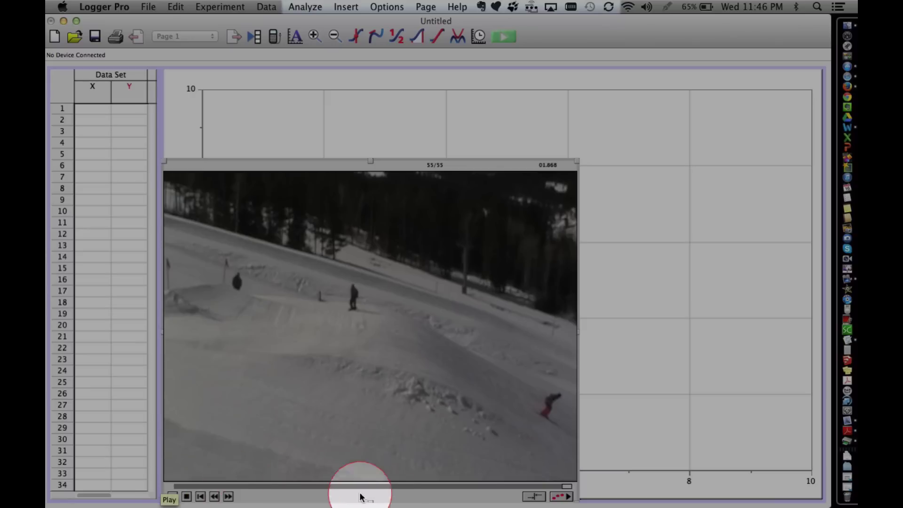
pyautogui.moveTo(568, 487); pyautogui.dragTo(432, 487)
pyautogui.moveTo(312, 487); pyautogui.dragTo(174, 487)
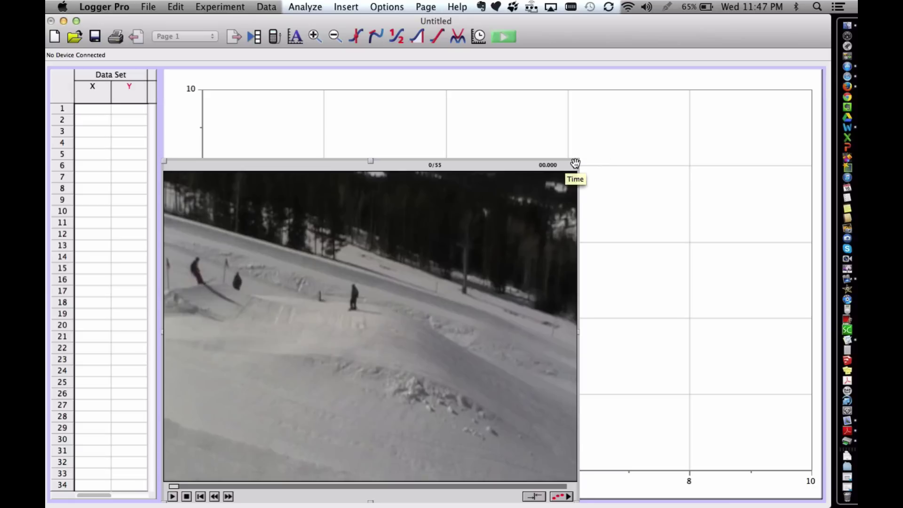
# Enlarge the ski-jump movie and enable video analysis on the clip
pyautogui.moveTo(575, 162); pyautogui.dragTo(856, 43)
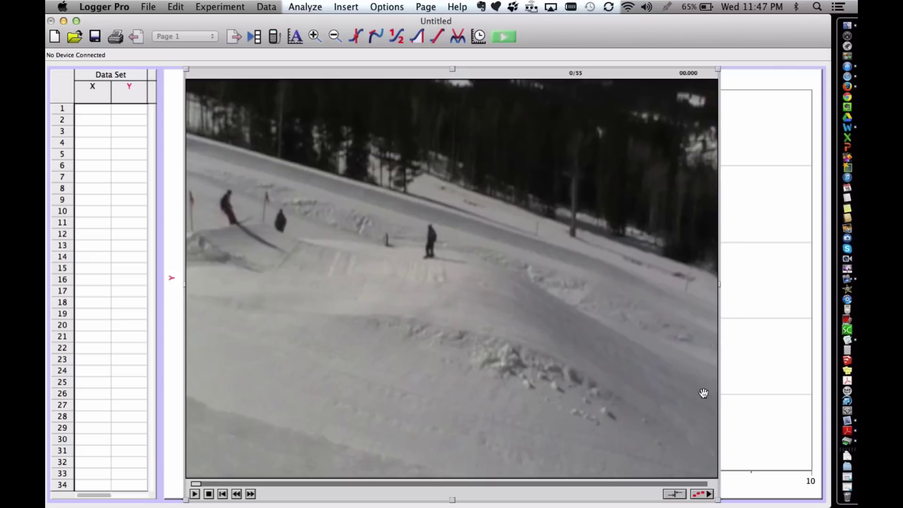
pyautogui.click(702, 493)
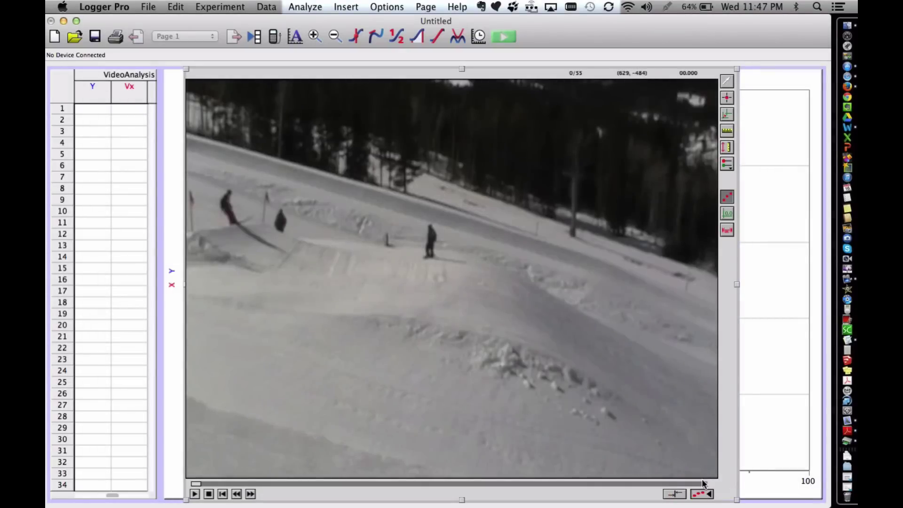
pyautogui.click(729, 249)
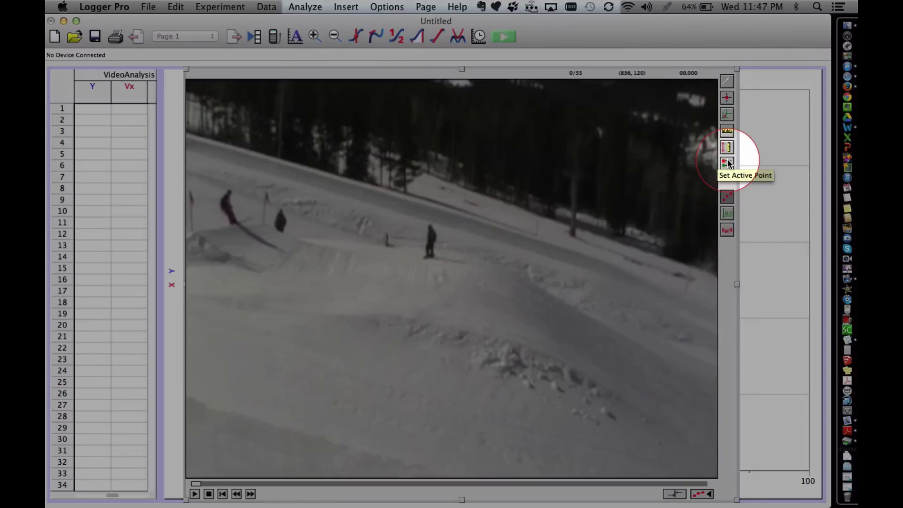
# Place the coordinate origin on the skier and draw a scale line down the flag pole
pyautogui.click(727, 113)
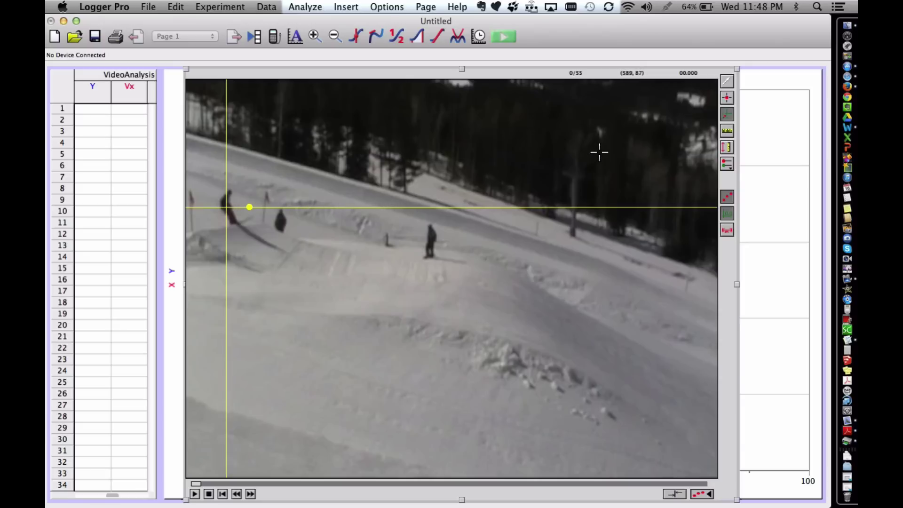
pyautogui.click(727, 131)
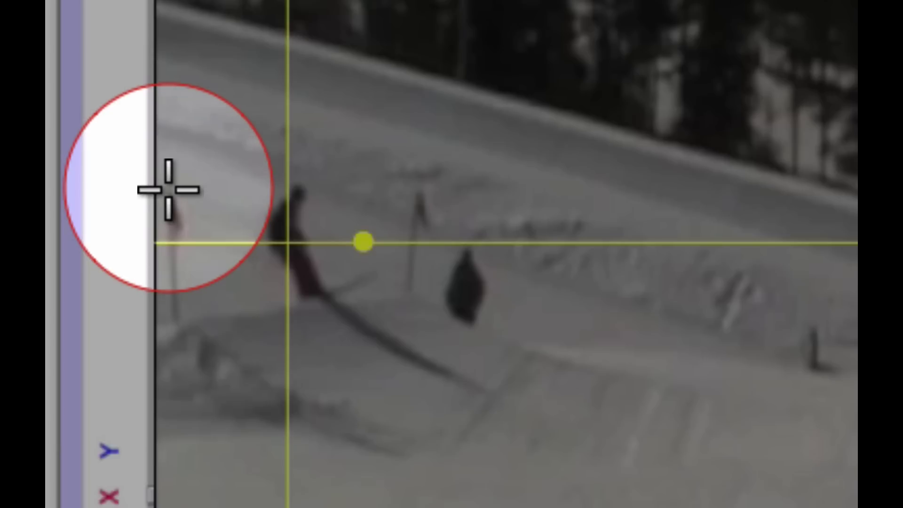
pyautogui.moveTo(168, 190); pyautogui.dragTo(175, 238)
pyautogui.moveTo(176, 273); pyautogui.dragTo(172, 324)
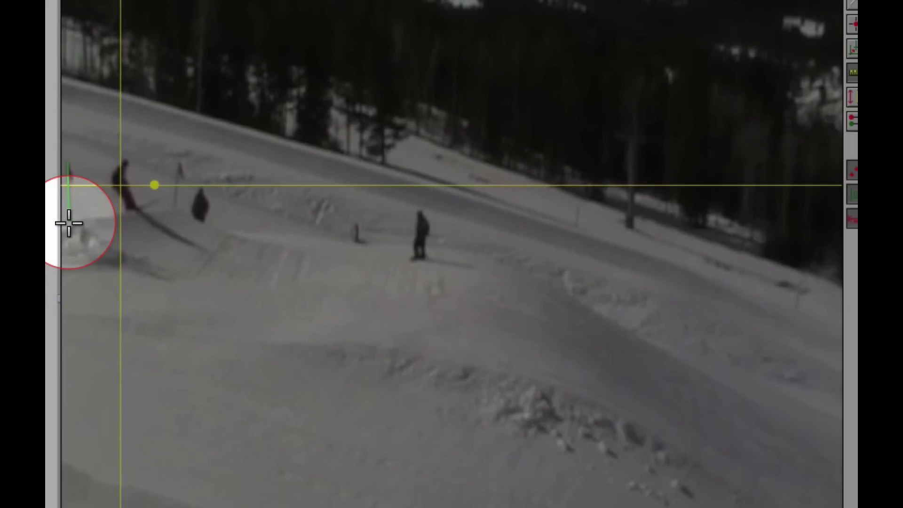
# Finish the flag-pole scale line and set its distance to 1.855 m
pyautogui.moveTo(69, 223); pyautogui.dragTo(69, 222)
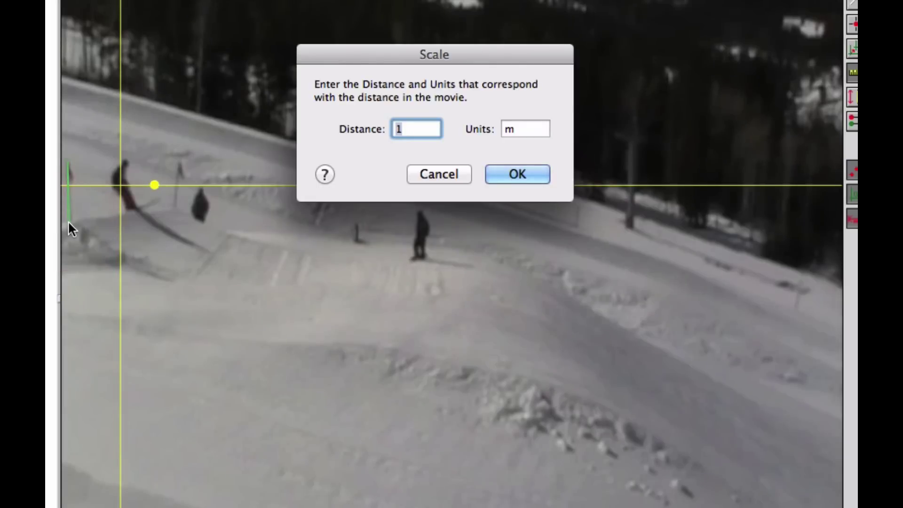
pyautogui.write('1.855')
pyautogui.click(517, 174)
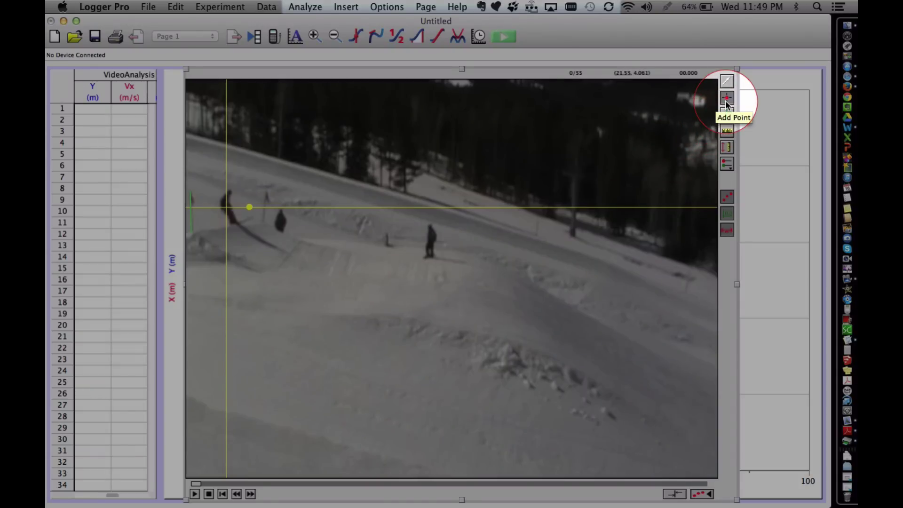
# Start adding points and mark the skier from the first frame up over the jump's top
pyautogui.click(726, 100)
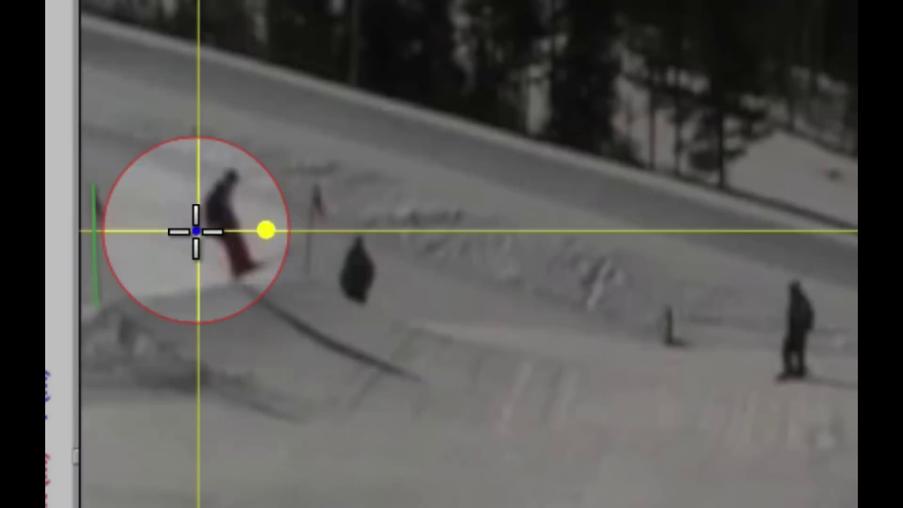
pyautogui.click(195, 231)
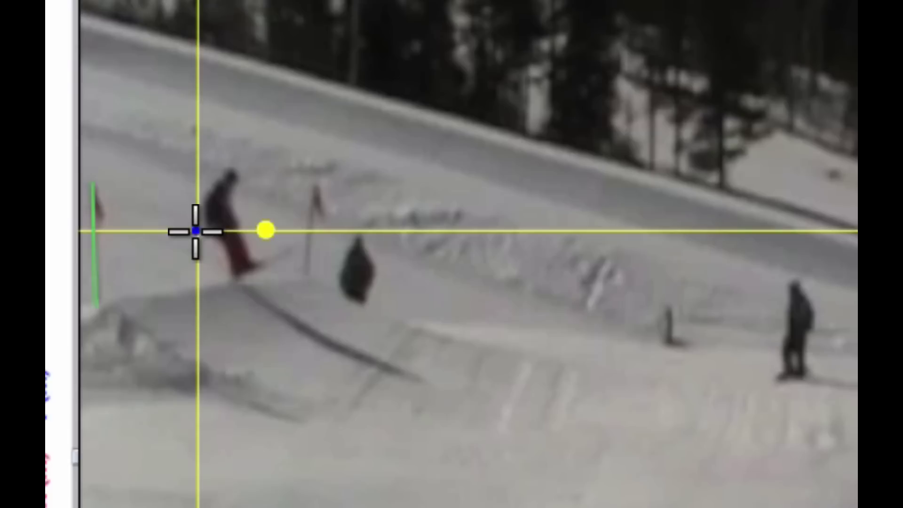
pyautogui.keyDown('shift'); pyautogui.click(222, 219); pyautogui.keyUp('shift')
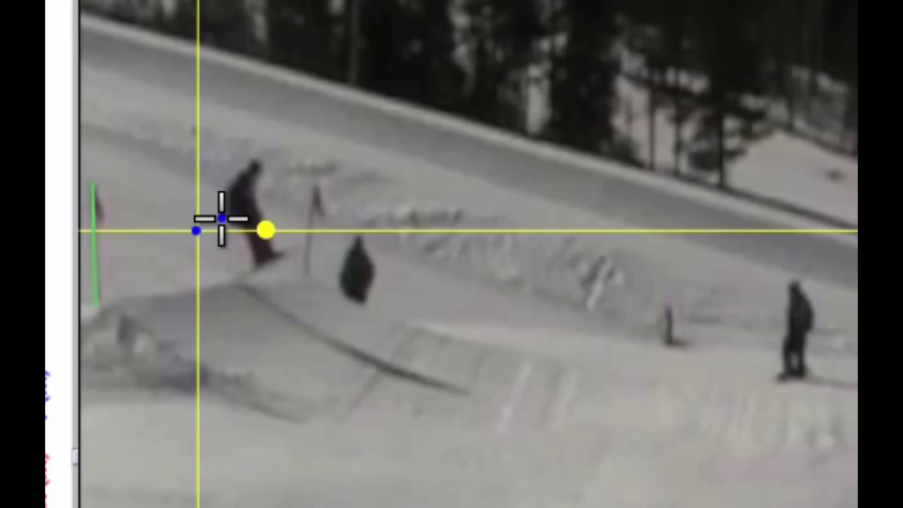
pyautogui.keyDown('shift'); pyautogui.click(418, 161); pyautogui.keyUp('shift')
pyautogui.keyDown('shift'); pyautogui.click(483, 144); pyautogui.keyUp('shift')
pyautogui.keyDown('shift'); pyautogui.click(555, 139); pyautogui.keyUp('shift')
pyautogui.keyDown('shift'); pyautogui.click(613, 146); pyautogui.keyUp('shift')
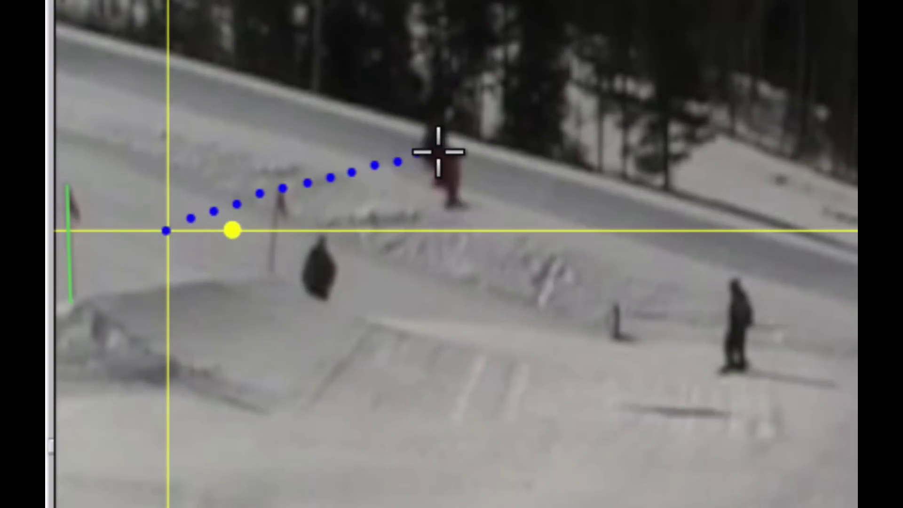
pyautogui.keyDown('shift'); pyautogui.click(650, 169); pyautogui.keyUp('shift')
pyautogui.keyDown('shift'); pyautogui.click(721, 186); pyautogui.keyUp('shift')
pyautogui.keyDown('shift'); pyautogui.click(798, 201); pyautogui.keyUp('shift')
# Mark the skier frame by frame down the slope through the landing
pyautogui.keyDown('shift'); pyautogui.click(340, 130); pyautogui.keyUp('shift')
pyautogui.keyDown('shift'); pyautogui.click(389, 155); pyautogui.keyUp('shift')
pyautogui.keyDown('shift'); pyautogui.click(437, 181); pyautogui.keyUp('shift')
pyautogui.keyDown('shift'); pyautogui.click(485, 211); pyautogui.keyUp('shift')
pyautogui.keyDown('shift'); pyautogui.click(537, 245); pyautogui.keyUp('shift')
pyautogui.keyDown('shift'); pyautogui.click(582, 279); pyautogui.keyUp('shift')
pyautogui.keyDown('shift'); pyautogui.click(628, 311); pyautogui.keyUp('shift')
pyautogui.keyDown('shift'); pyautogui.click(653, 330); pyautogui.keyUp('shift')
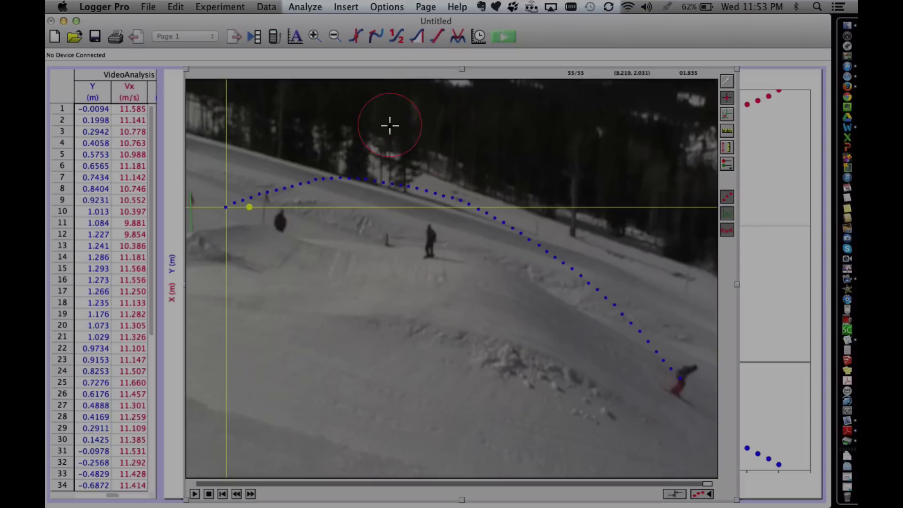
# Enable Analyze > Examine, shrink and rearrange the movie and graph, and read time, X and Y
pyautogui.click(301, 6)
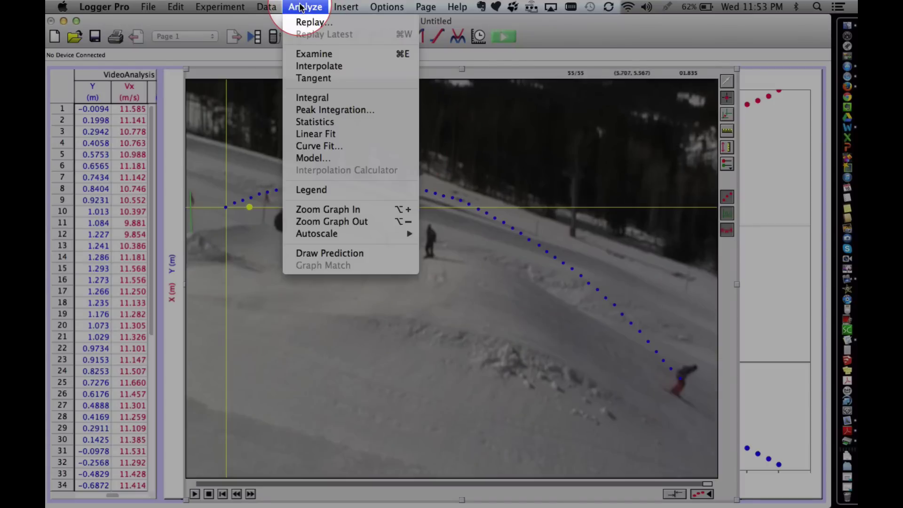
pyautogui.click(303, 55)
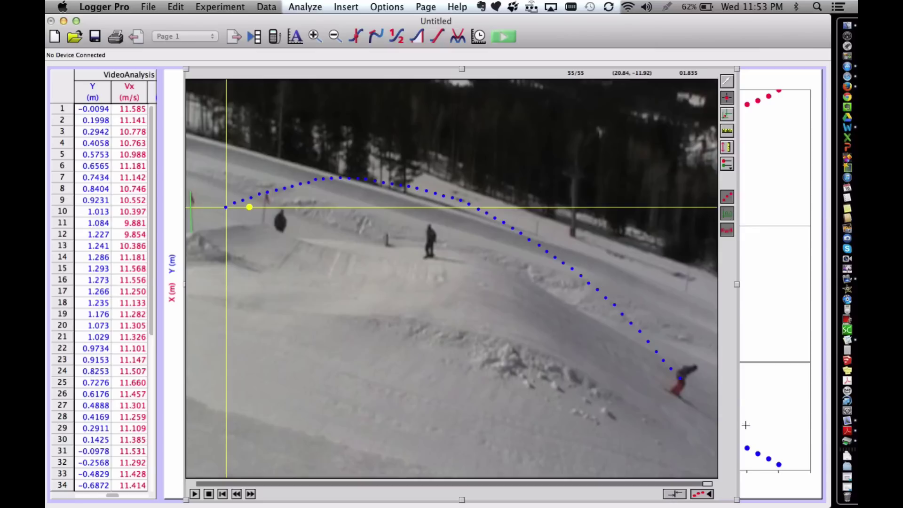
pyautogui.moveTo(736, 500); pyautogui.dragTo(438, 268)
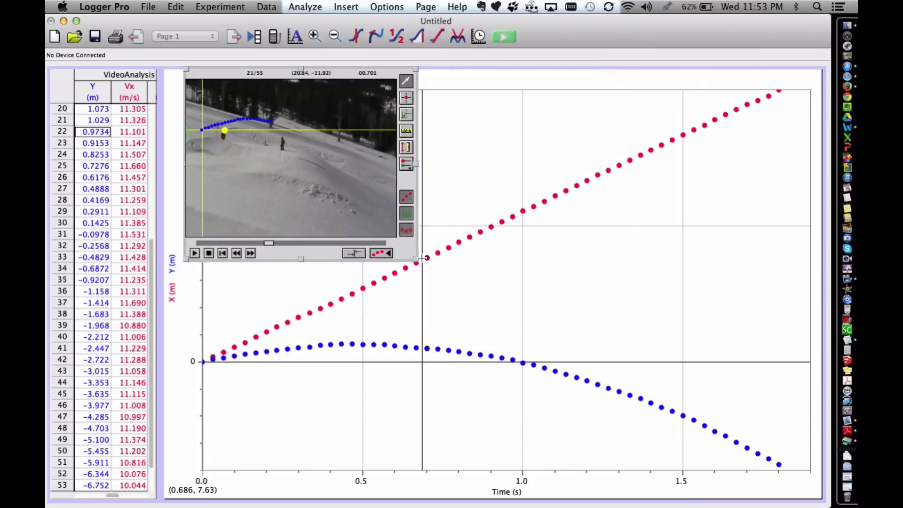
pyautogui.moveTo(625, 272); pyautogui.dragTo(774, 78)
pyautogui.moveTo(413, 258); pyautogui.dragTo(509, 322)
pyautogui.moveTo(282, 82); pyautogui.dragTo(162, 180)
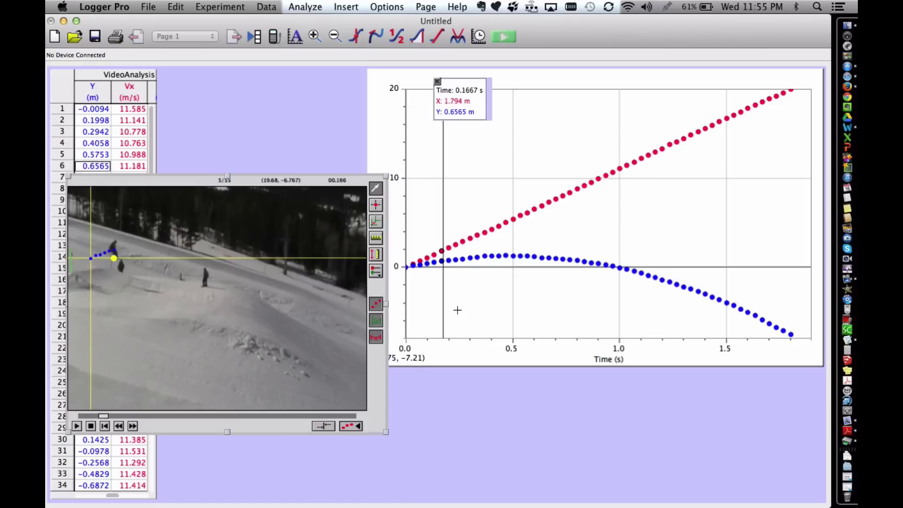
pyautogui.click(582, 277)
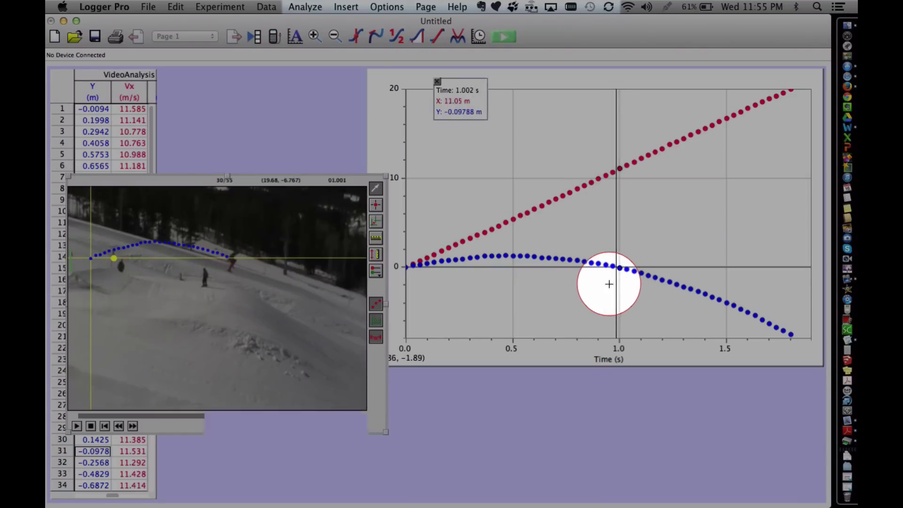